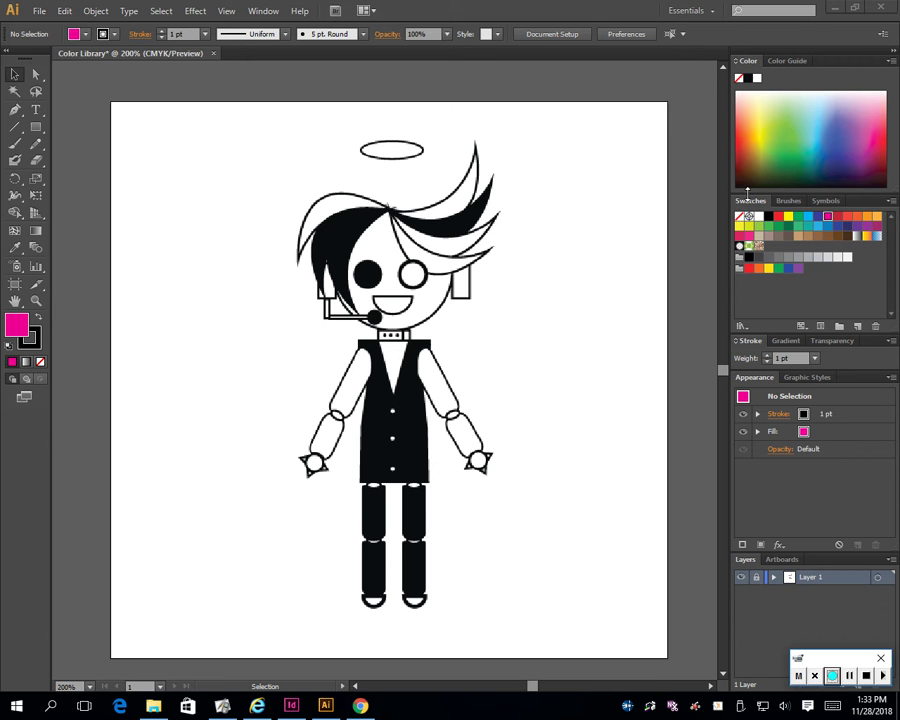
Step: Browse the Art History > Middle Ages swatch library, then close it
left_click(891, 201)
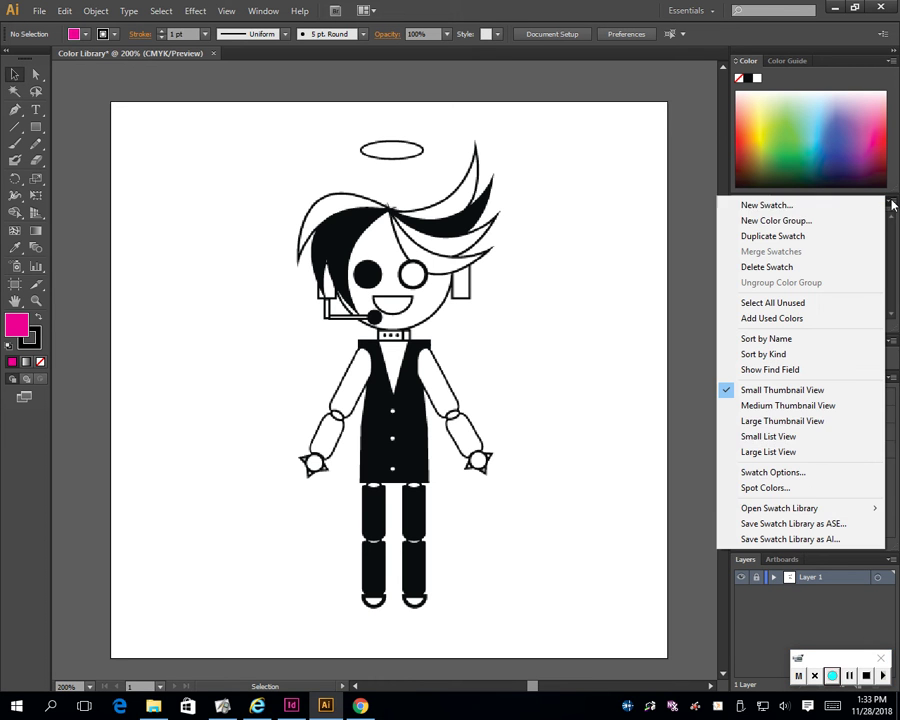
mouse_move(855, 514)
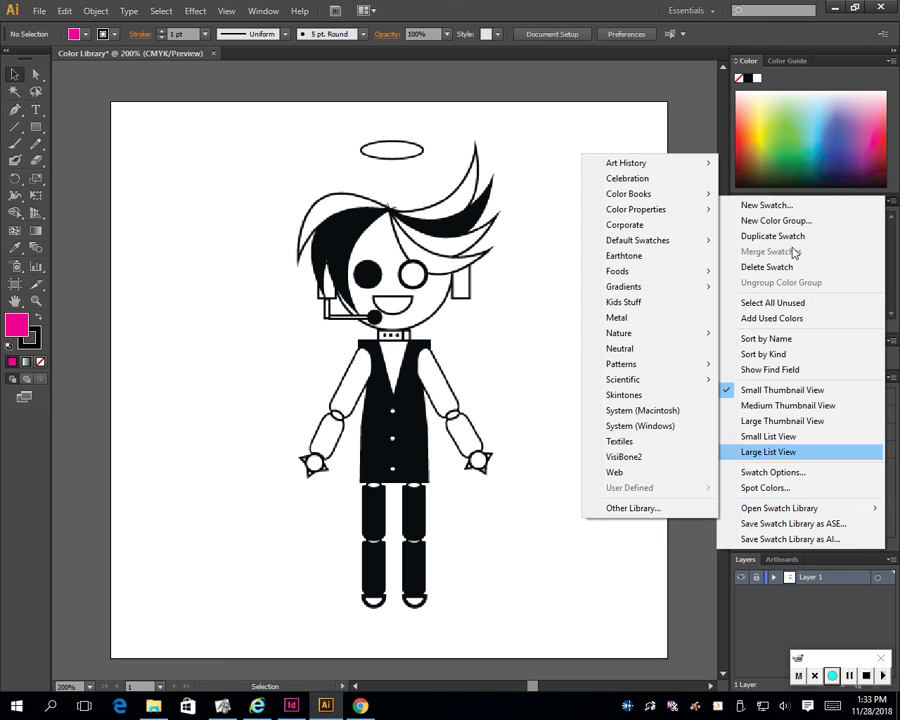
left_click(710, 98)
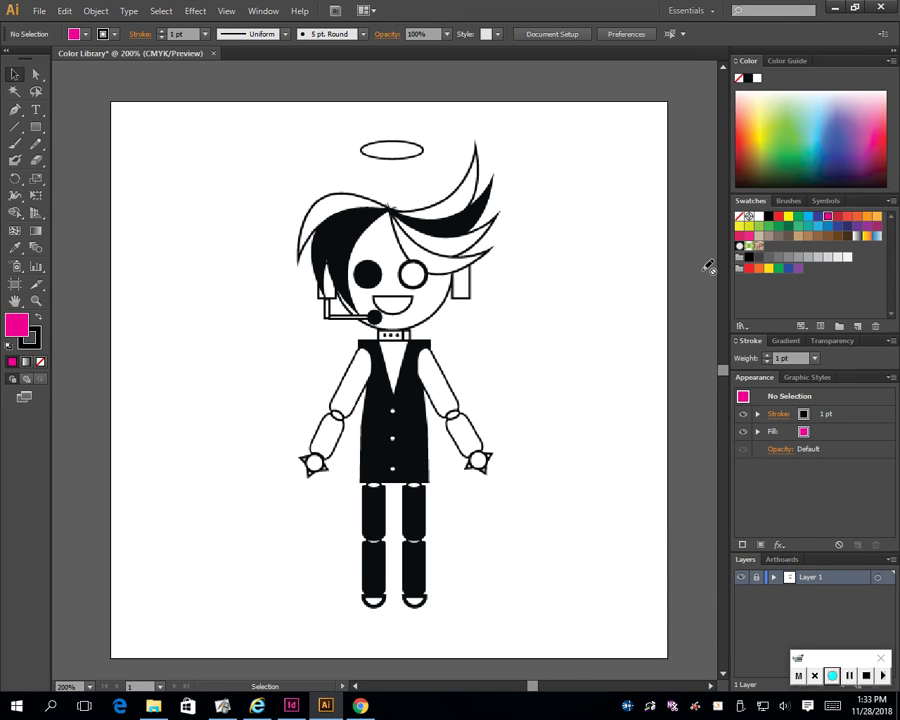
left_click(891, 201)
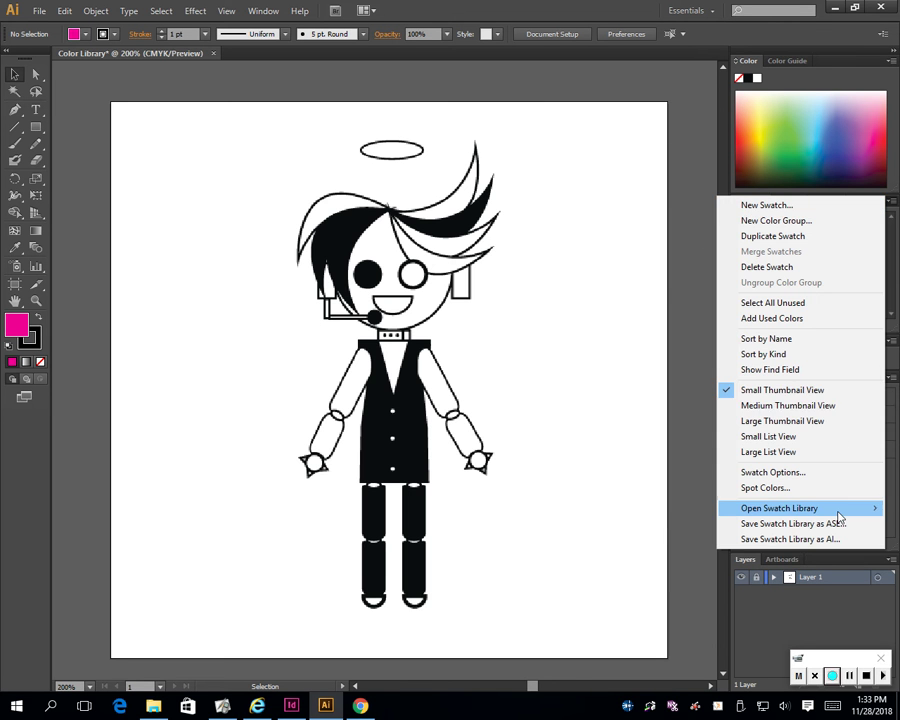
mouse_move(780, 510)
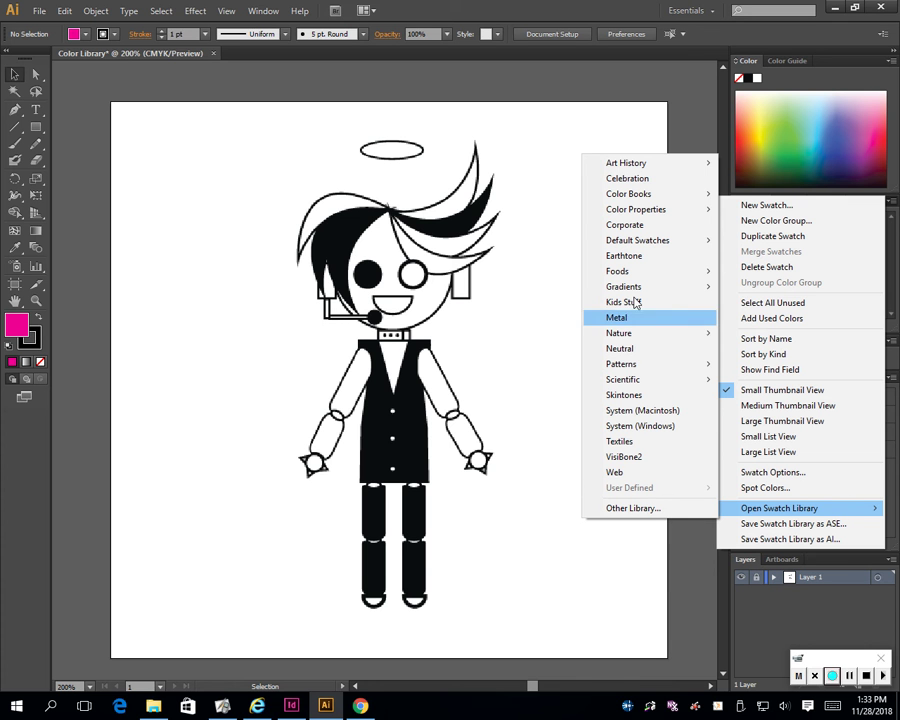
mouse_move(632, 170)
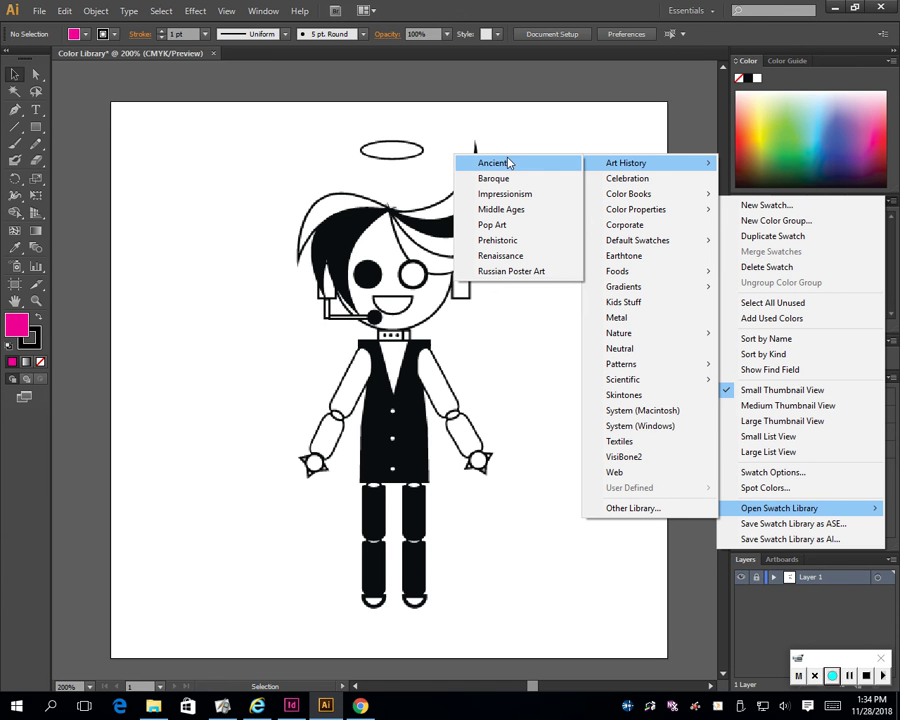
left_click(549, 216)
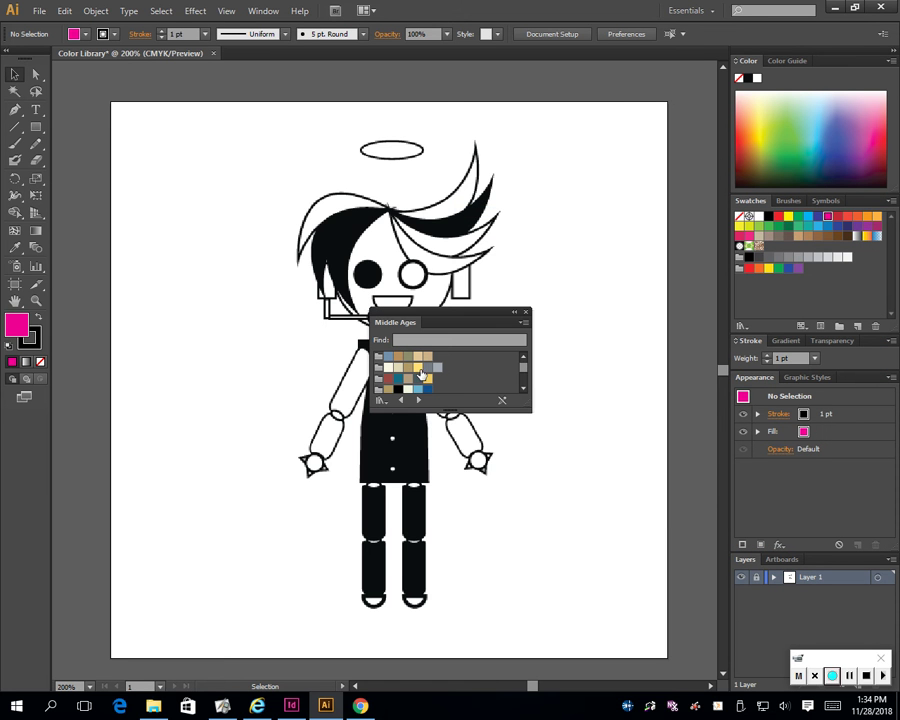
left_click(526, 390)
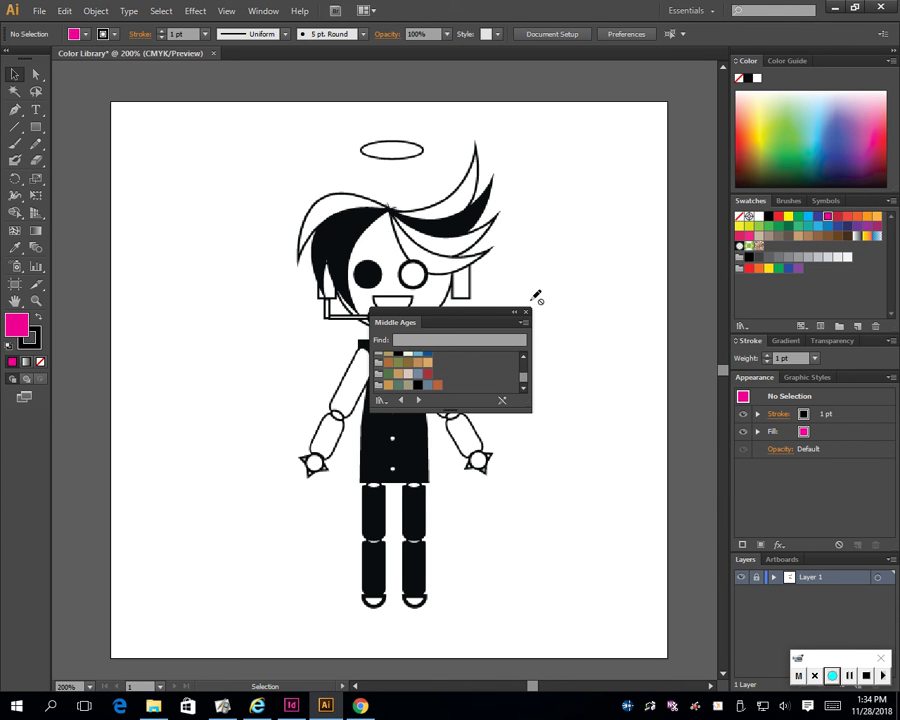
left_click(527, 313)
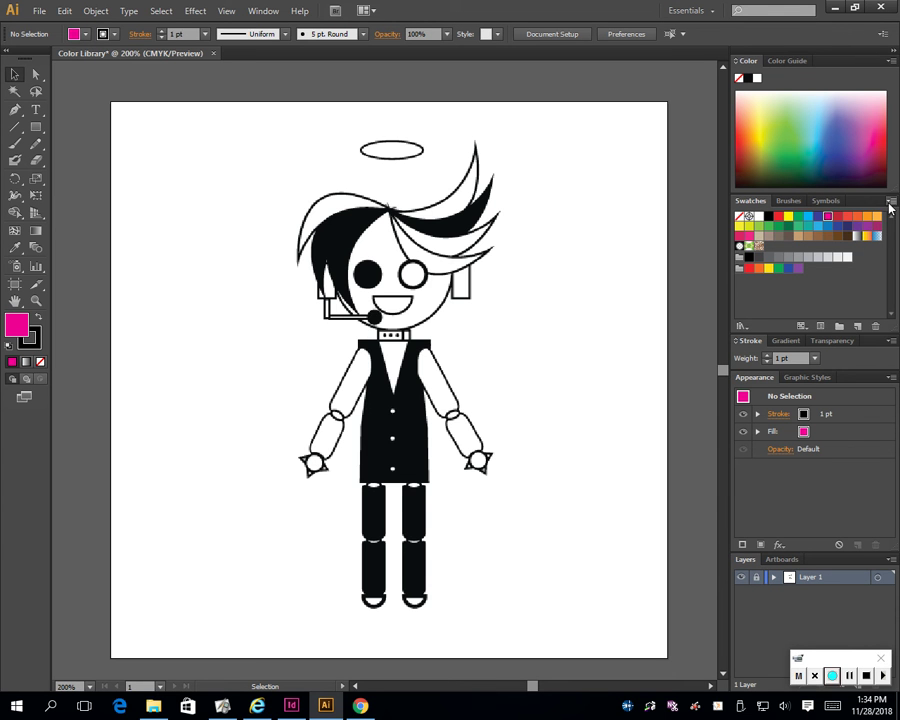
Step: Open the Kids Stuff swatch library from the Swatches panel menu
left_click(890, 200)
mouse_move(840, 514)
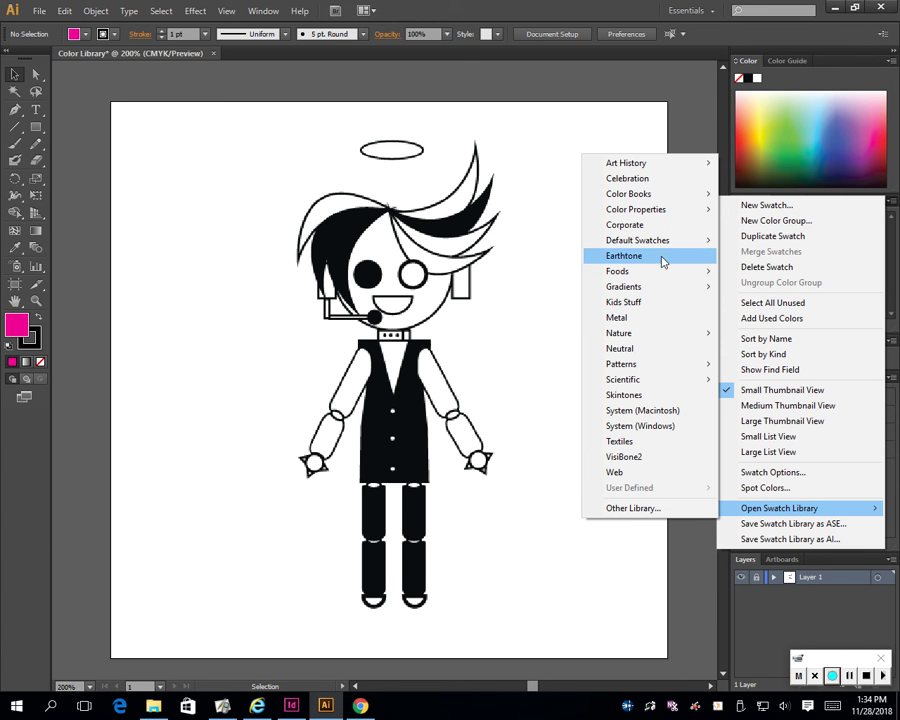
left_click(659, 304)
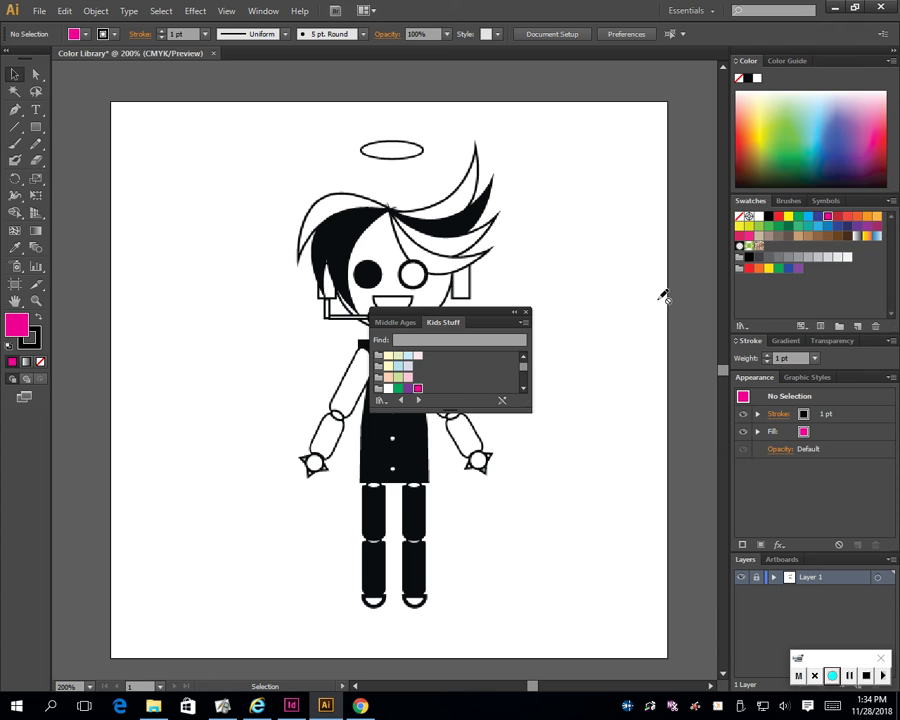
left_click(523, 388)
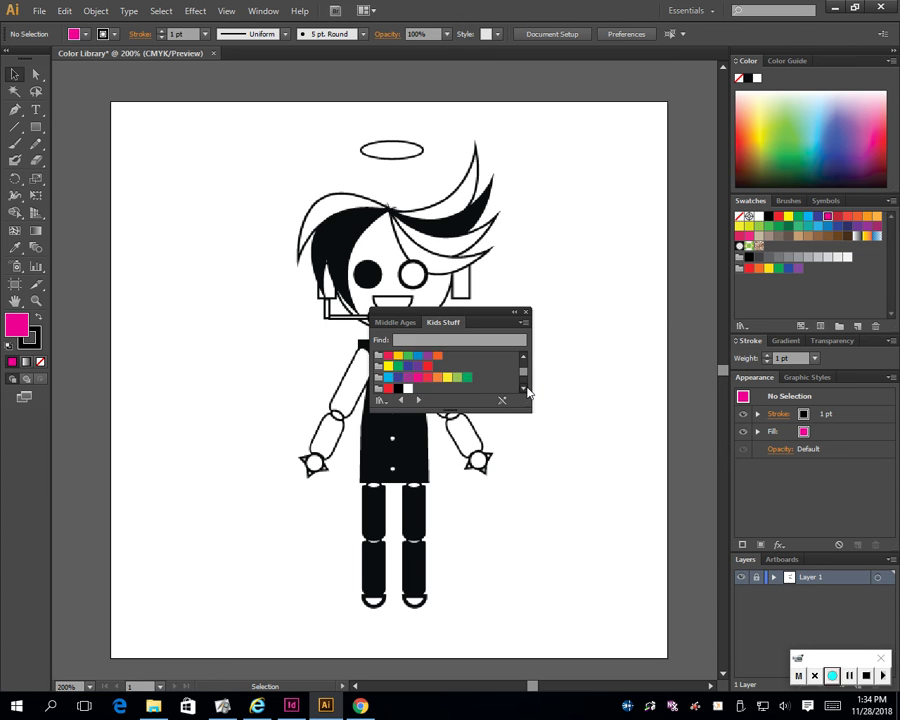
left_click(523, 388)
left_click(523, 388)
left_click(523, 388)
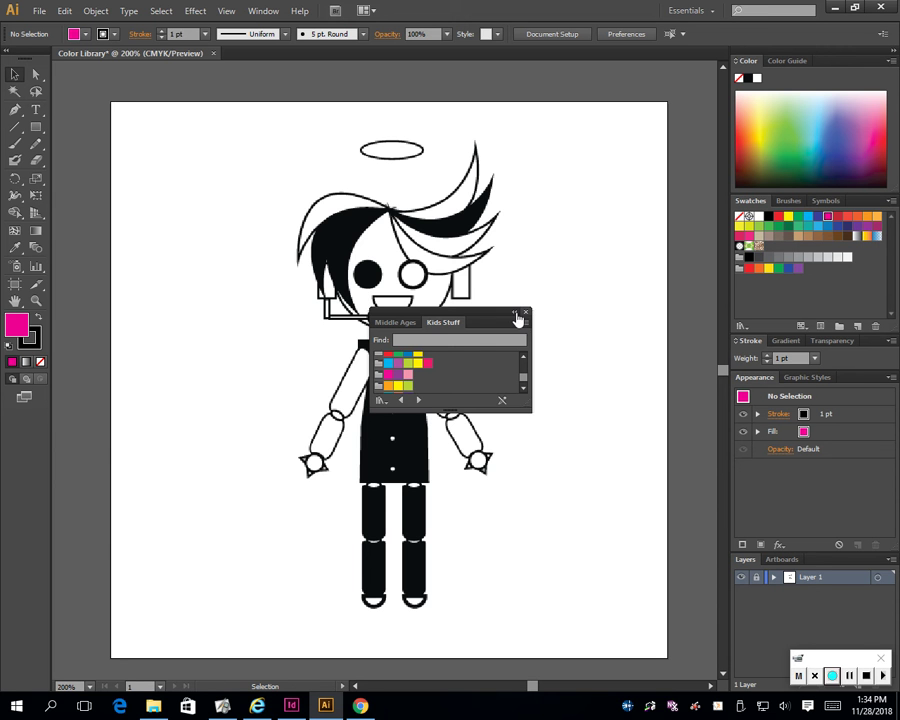
Step: Dock Kids Stuff beside Swatches and set the fill to its brick red C0172C
left_click_drag(470, 321, 655, 213)
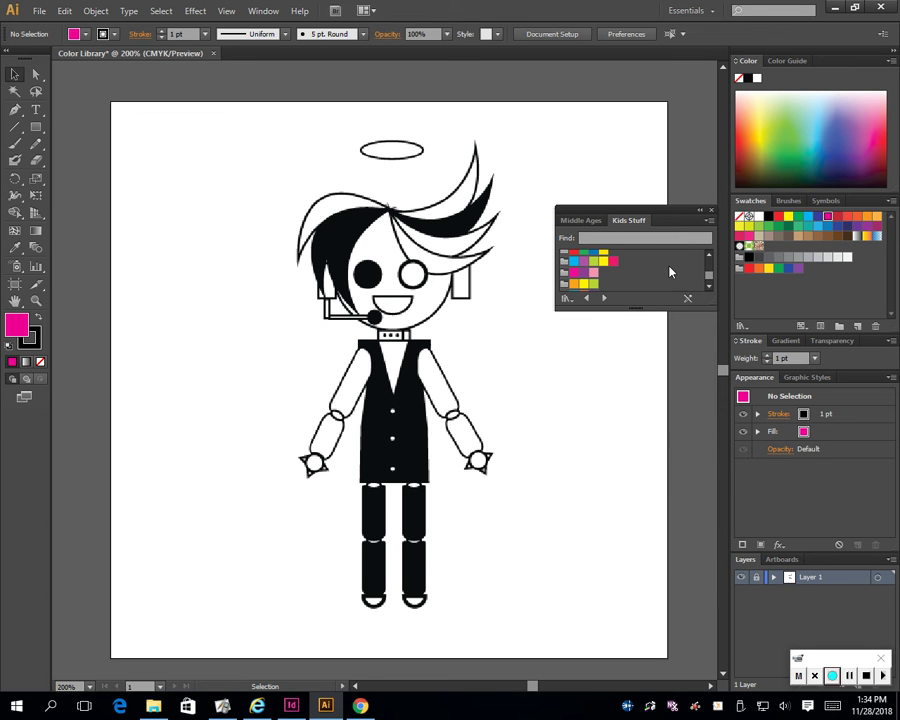
scroll(711, 260, "down", 2)
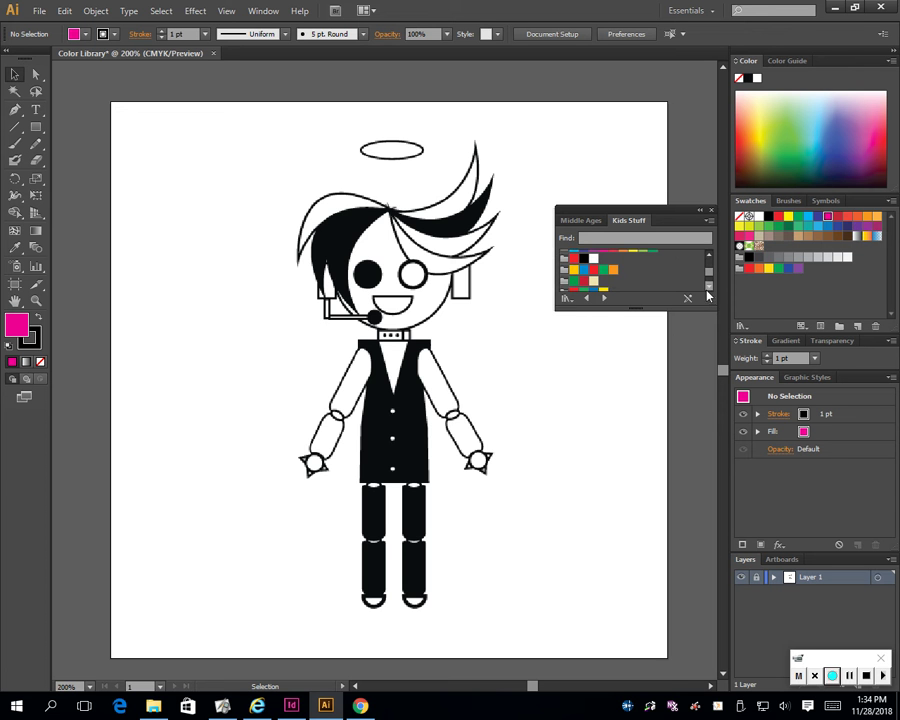
left_click(584, 282)
double_click(14, 327)
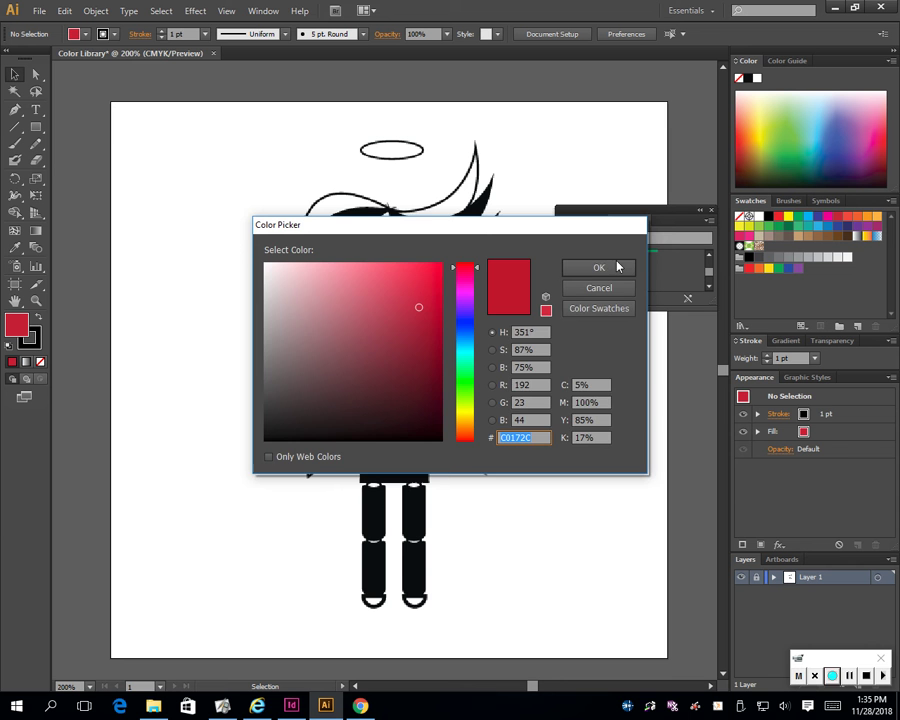
left_click(613, 267)
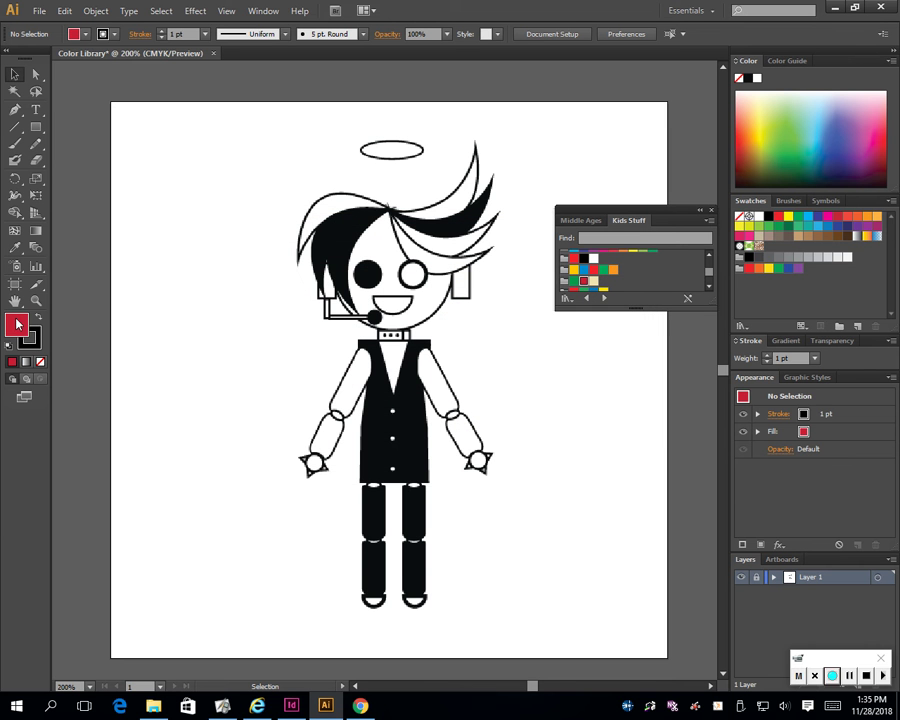
Step: Save the red fill as swatch 'C=5 M=100 Y=85 K=17' and select it
left_click(886, 200)
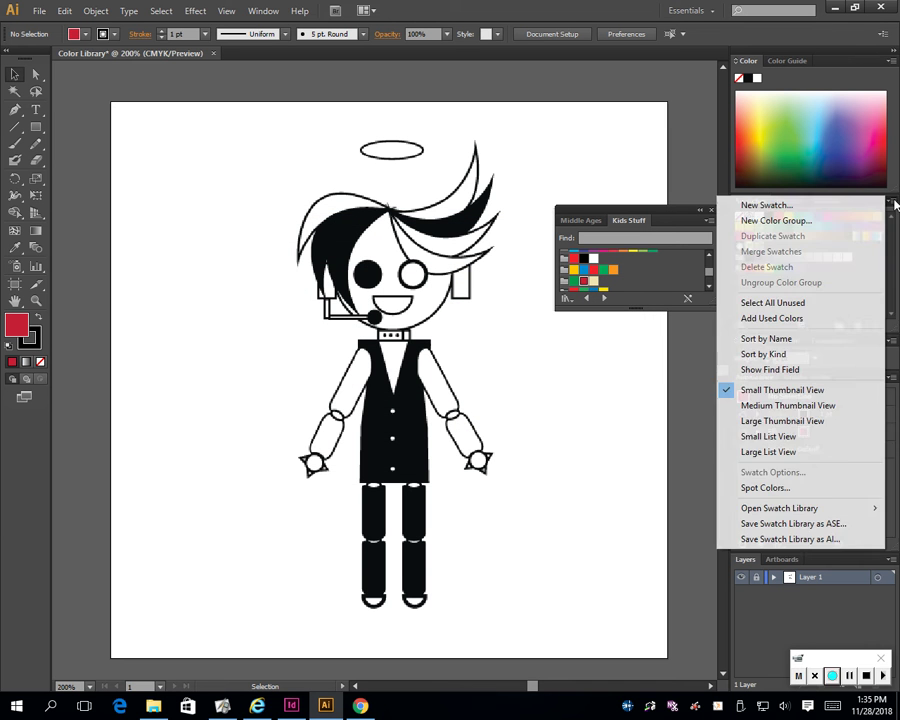
left_click(824, 207)
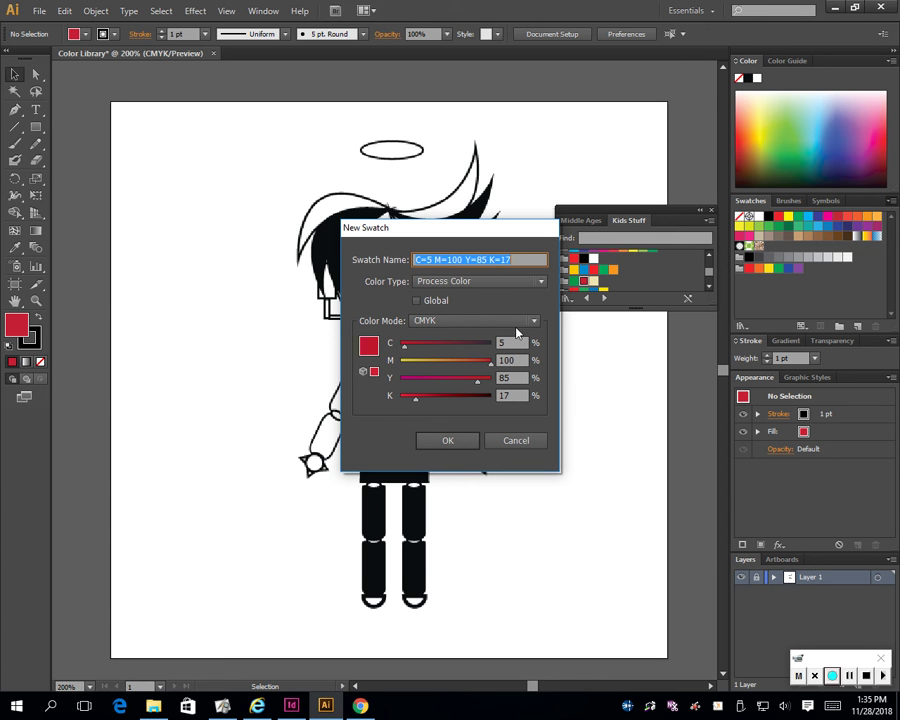
left_click(446, 445)
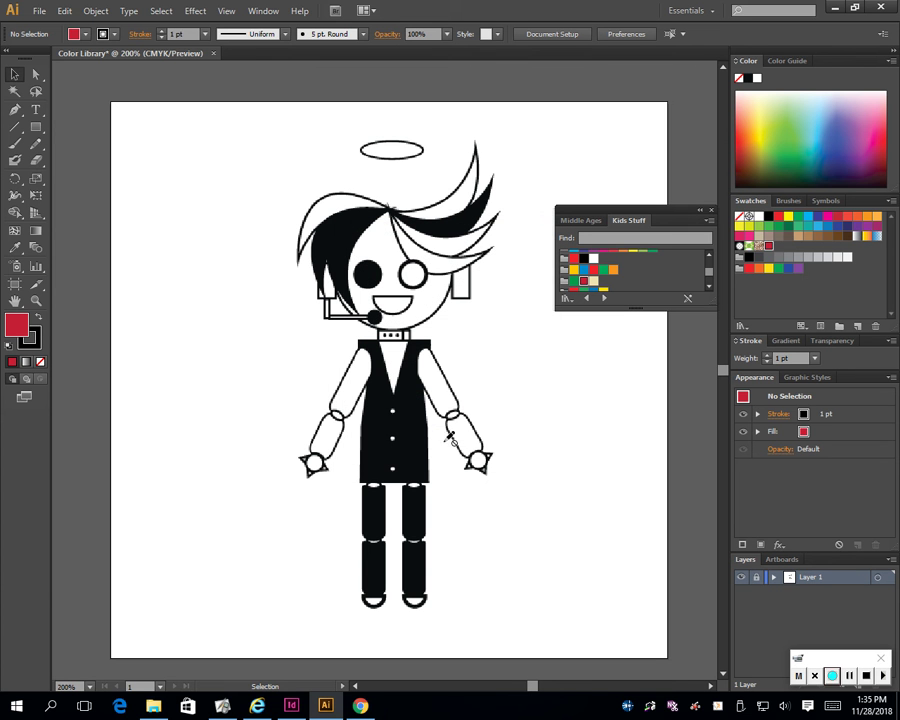
left_click(772, 247)
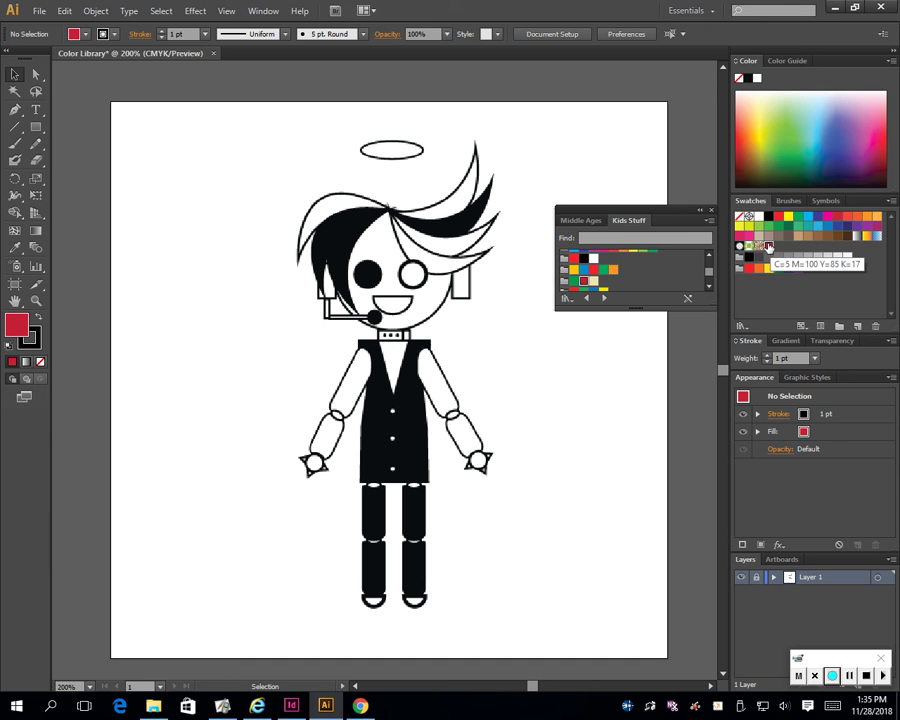
Step: Show the Color Guide and scroll its Harmony Rules list down to Compound 2
left_click(794, 62)
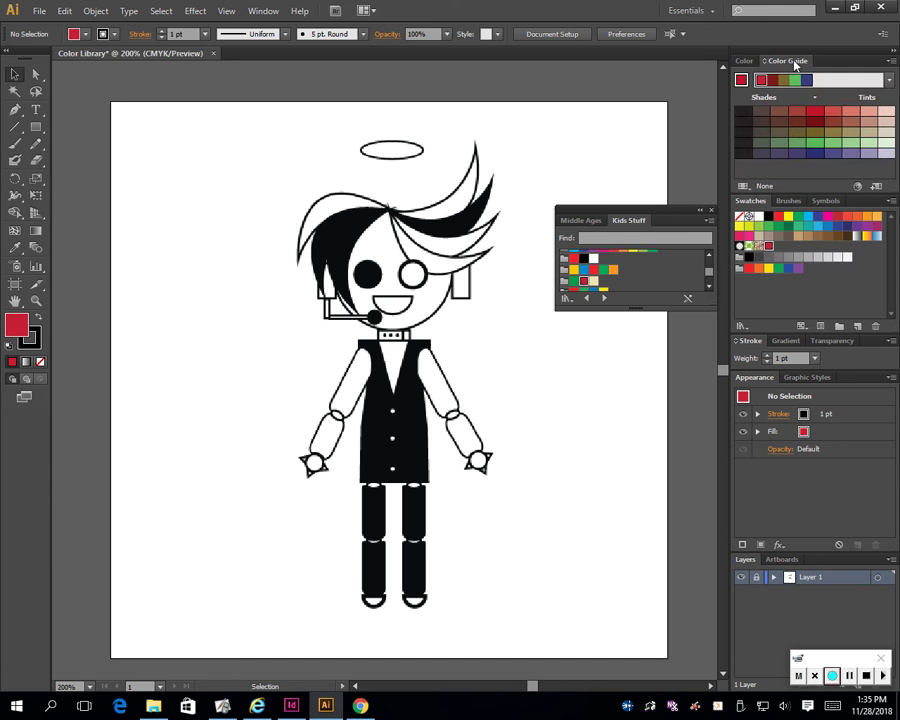
left_click(890, 80)
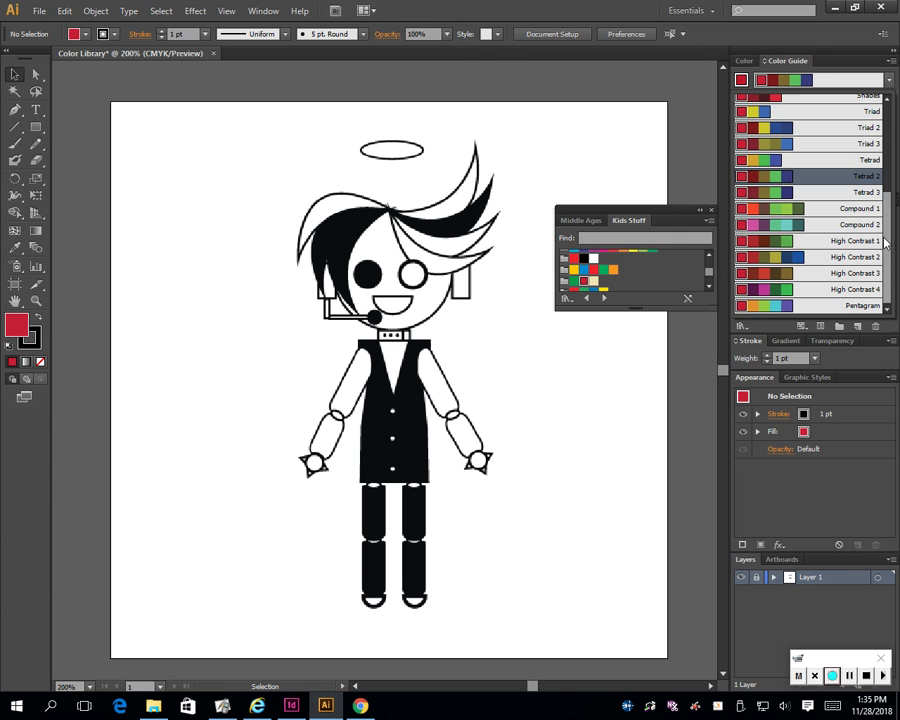
left_click_drag(884, 241, 891, 122)
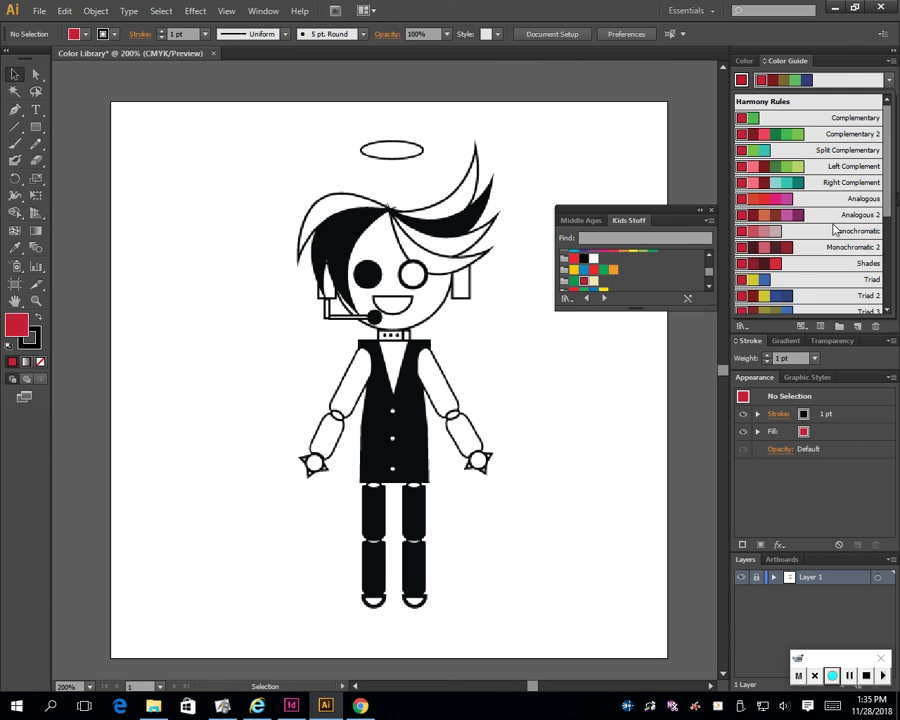
scroll(838, 233, "down", 4)
scroll(830, 226, "down", 2)
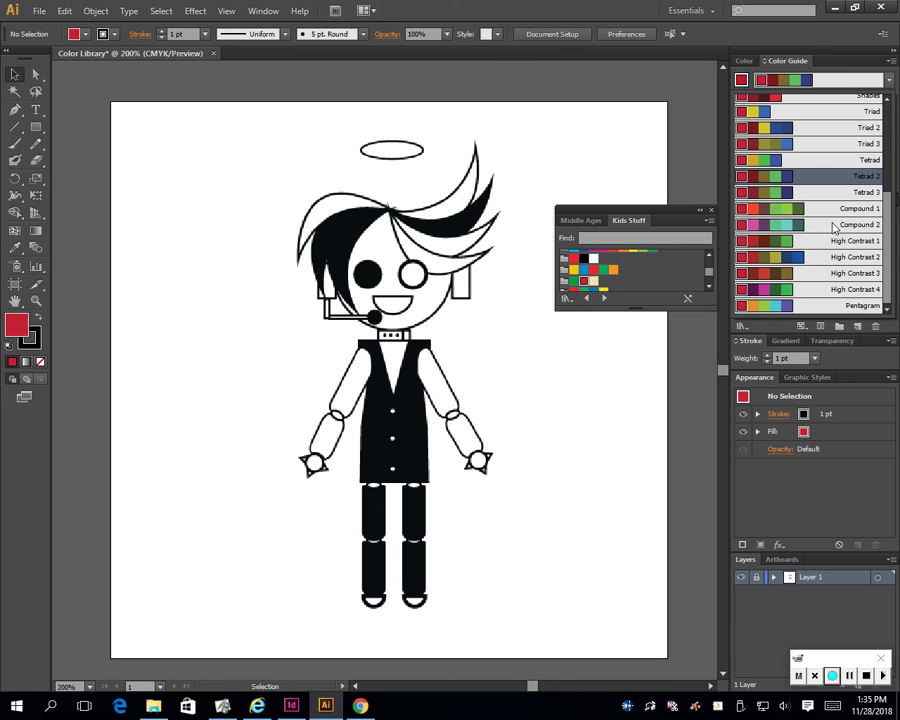
scroll(833, 228, "up", 6)
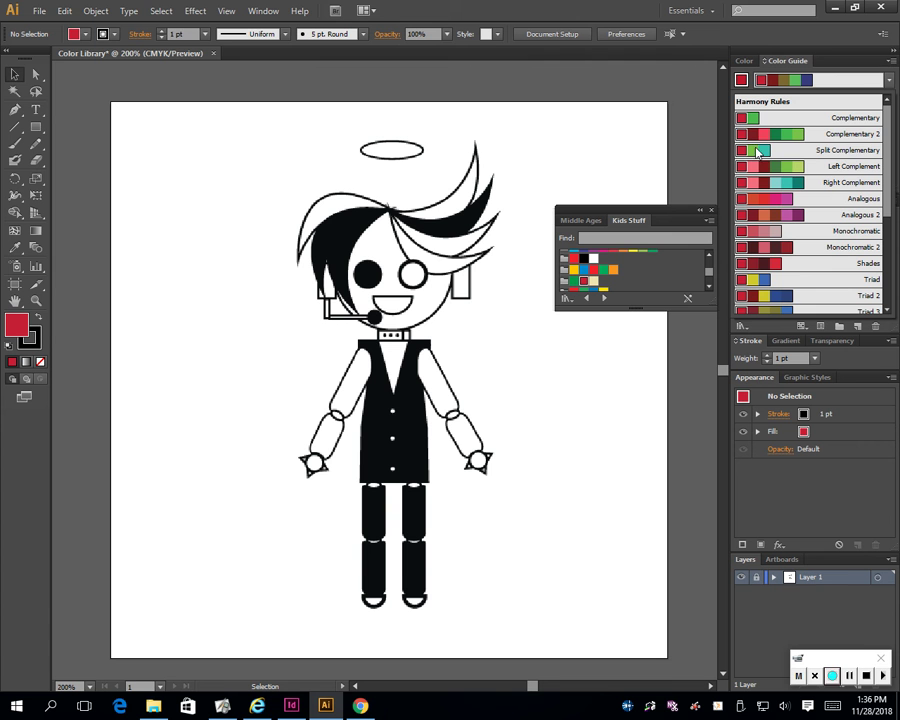
scroll(848, 160, "down", 3)
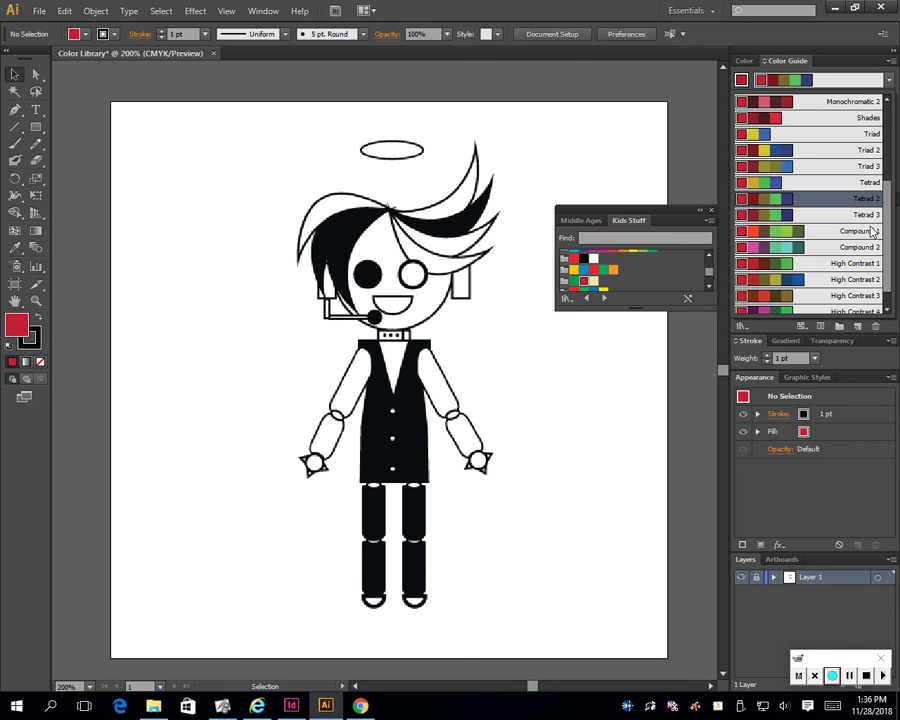
scroll(865, 285, "down", 1)
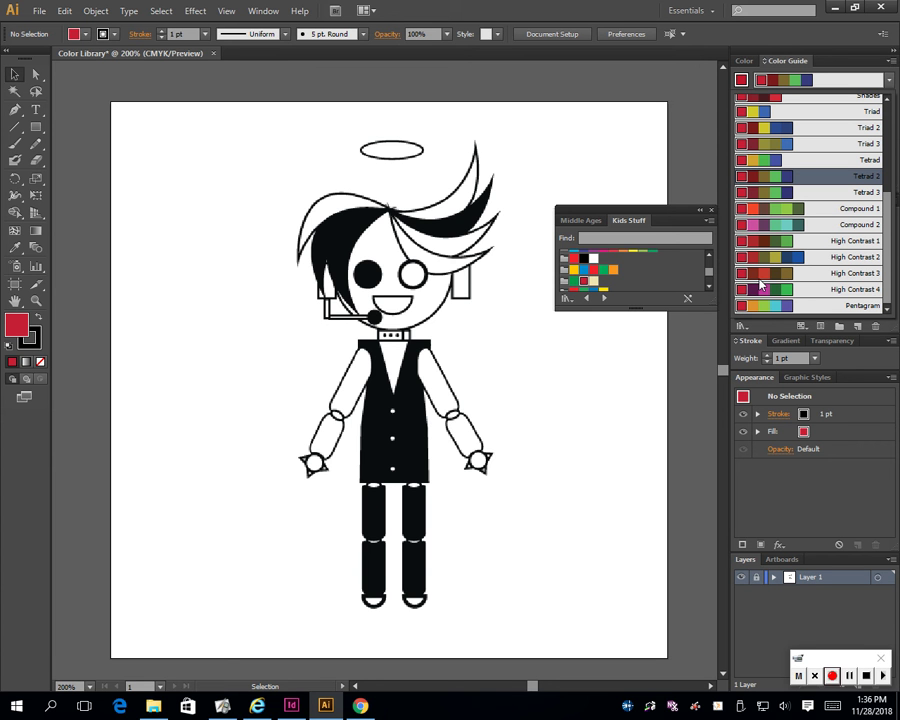
Step: Apply the Compound 2 harmony rule with the saved red swatch as its base colour
left_click(870, 210)
left_click(868, 225)
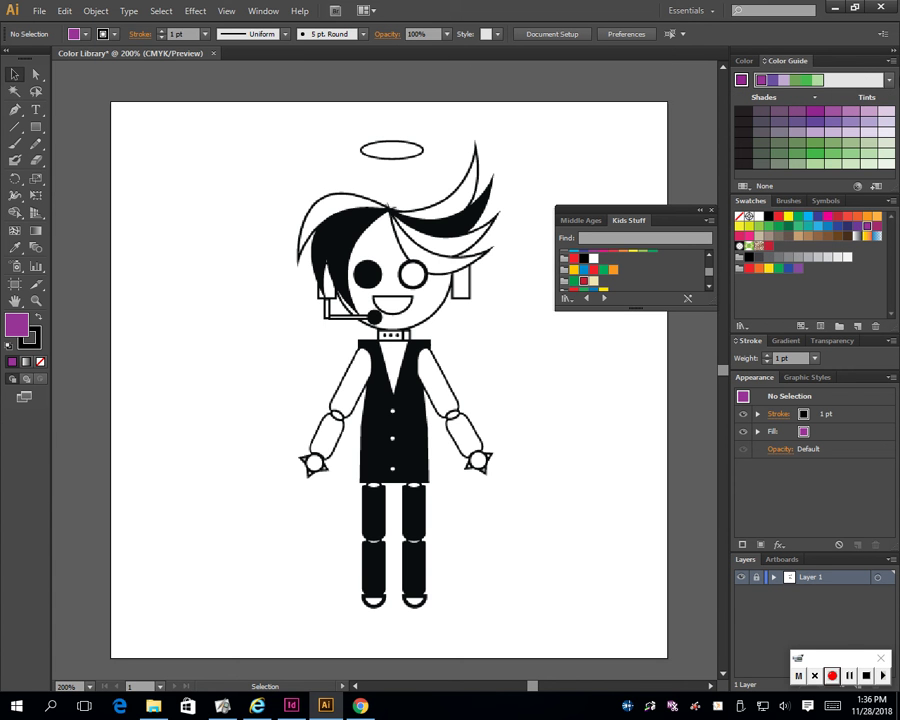
left_click(769, 245)
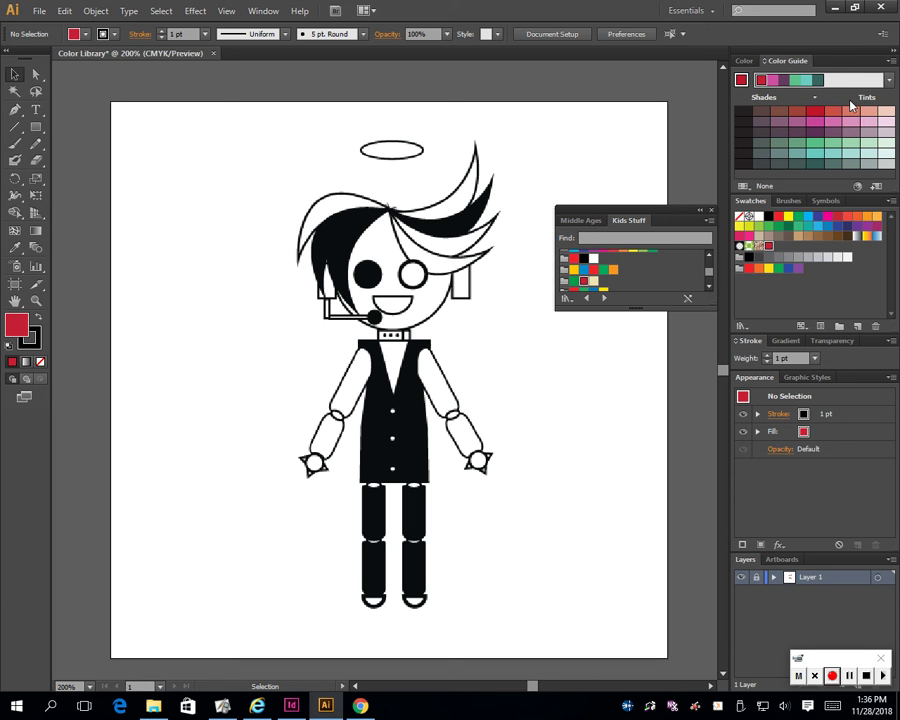
Step: Drag the Color Guide's red and teal shade groups into the Swatches panel
left_click(12, 74)
left_click(815, 111)
left_click_drag(818, 113, 848, 243)
left_click_drag(818, 163, 835, 296)
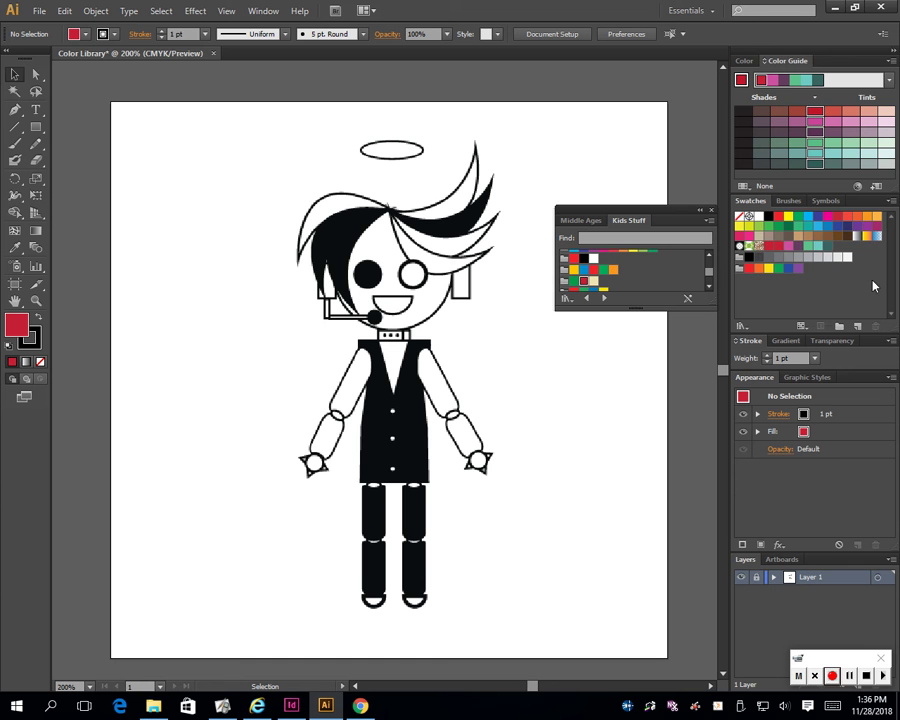
Step: Delete the unused default swatches, confirming Yes, and close the Kids Stuff library
left_click(759, 245)
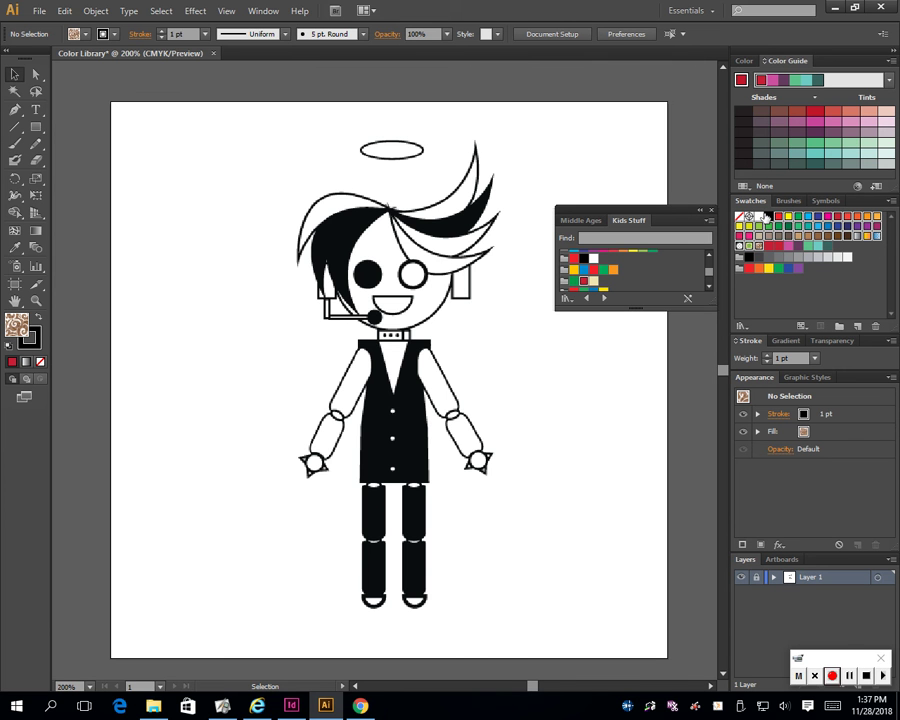
left_click(875, 327)
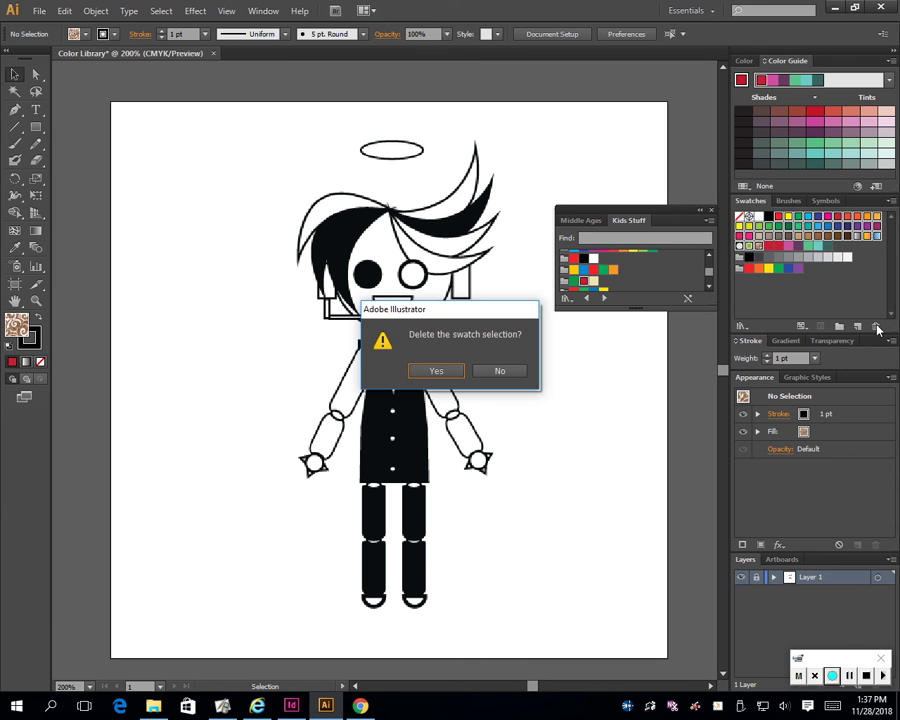
left_click(430, 371)
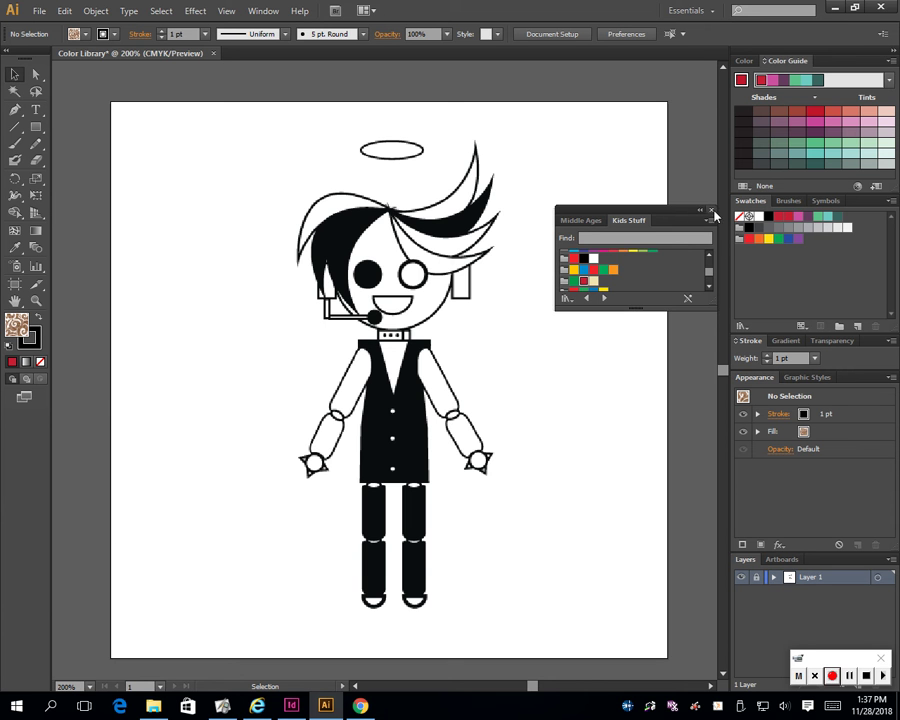
left_click(711, 211)
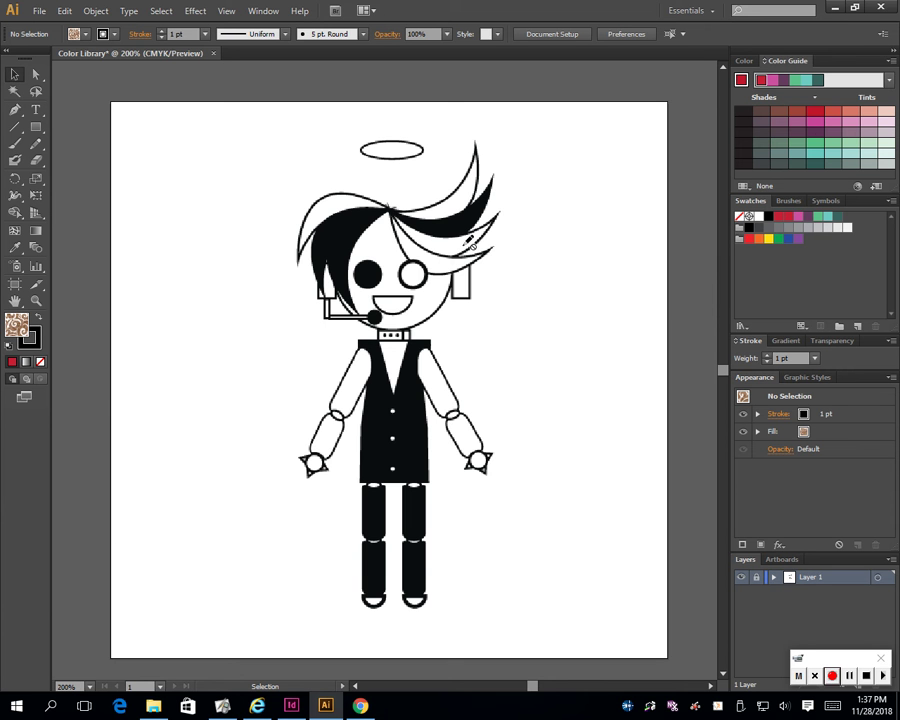